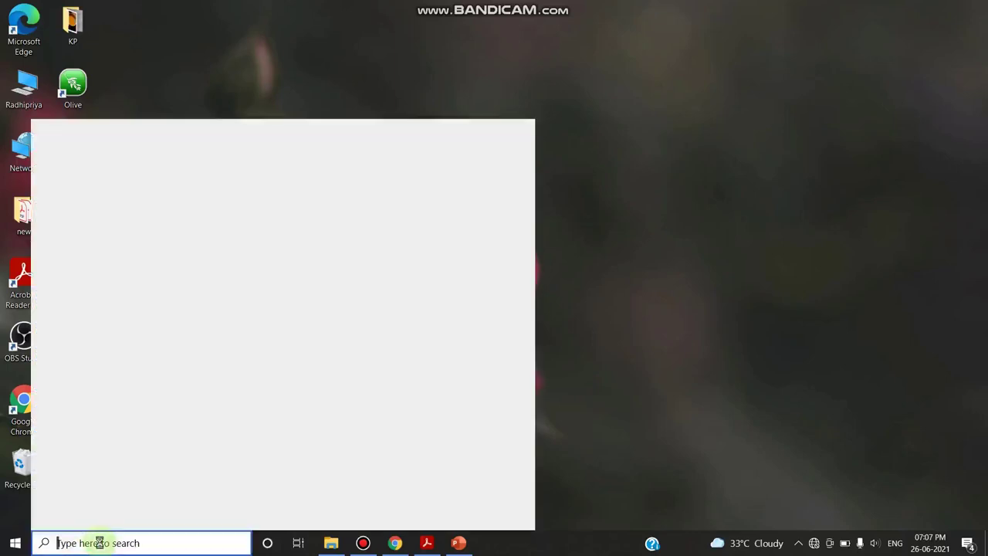
- Search Windows for "snip" and open the Snip & Sketch app
type("snip")
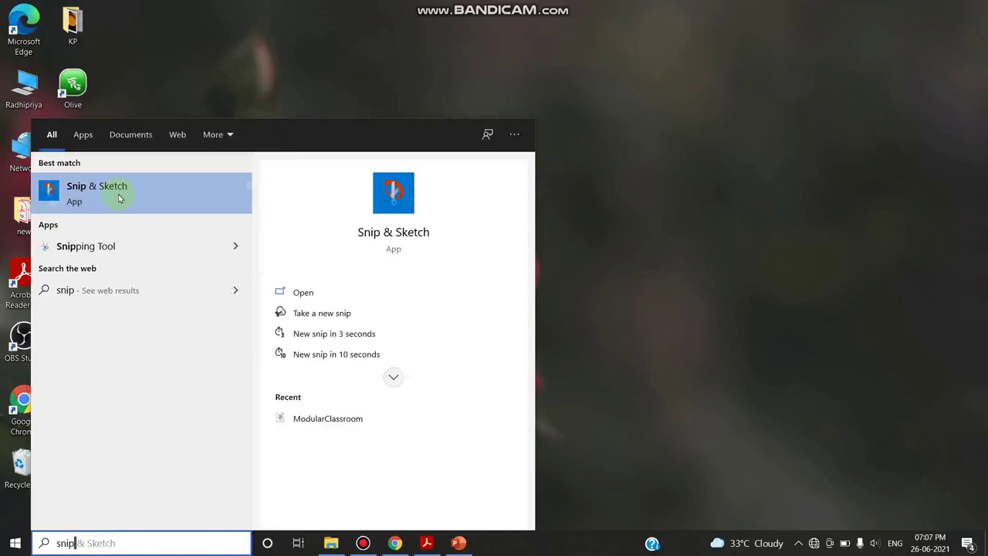
left_click(120, 199)
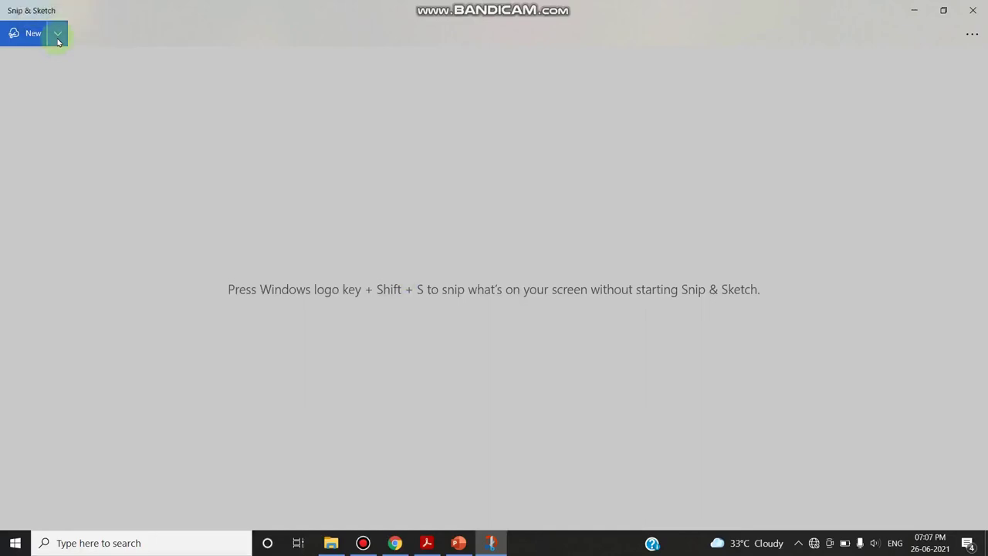
left_click(58, 38)
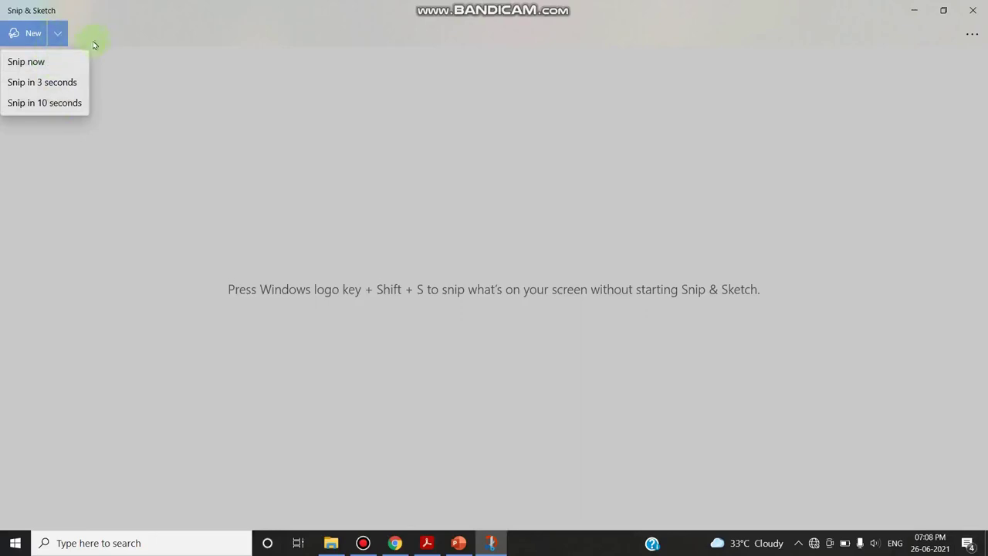
left_click(44, 62)
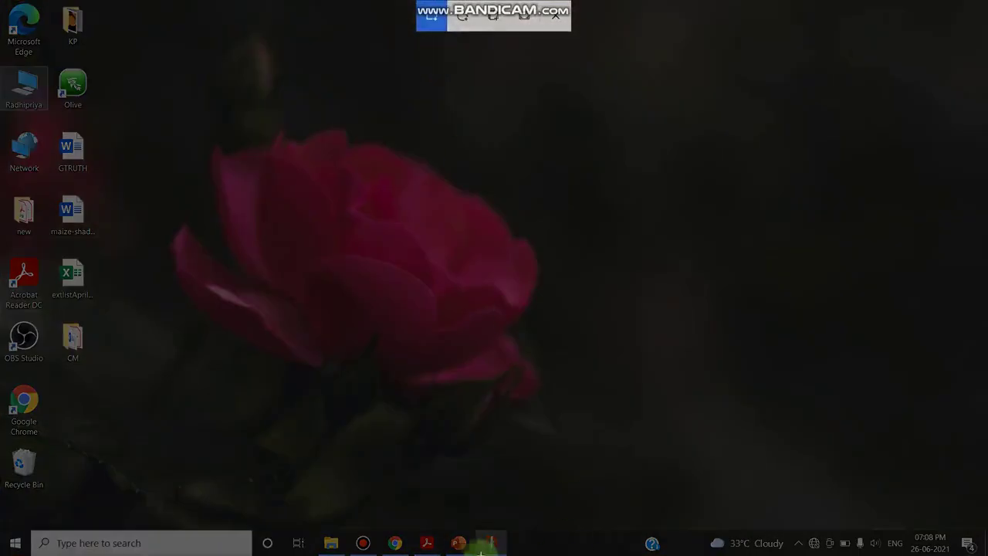
key("Escape")
- Bring up the Hadoop timeline slide in PowerPoint, capture its text and timeline as an immediate rectangular snip, and show the capture in Snip & Sketch
left_click(459, 543)
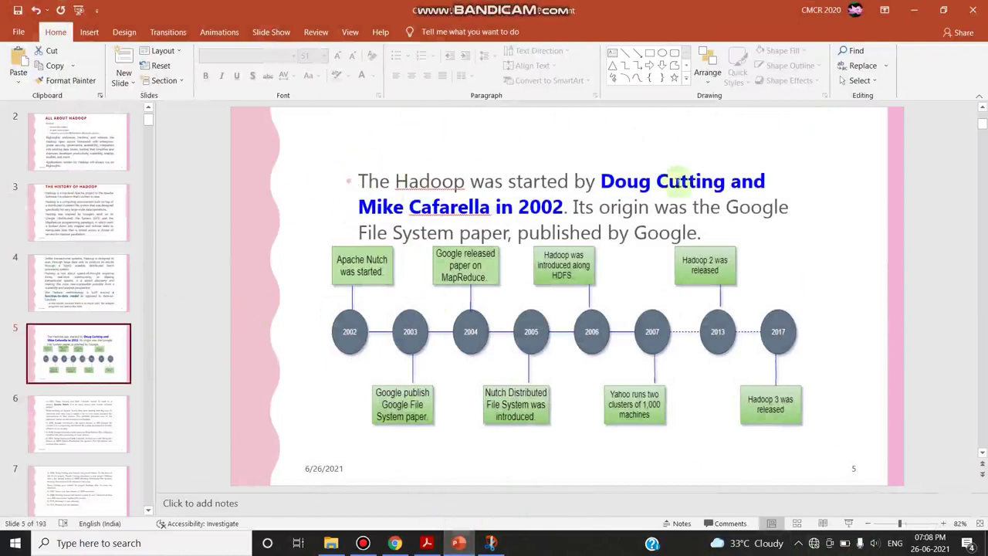
left_click(491, 545)
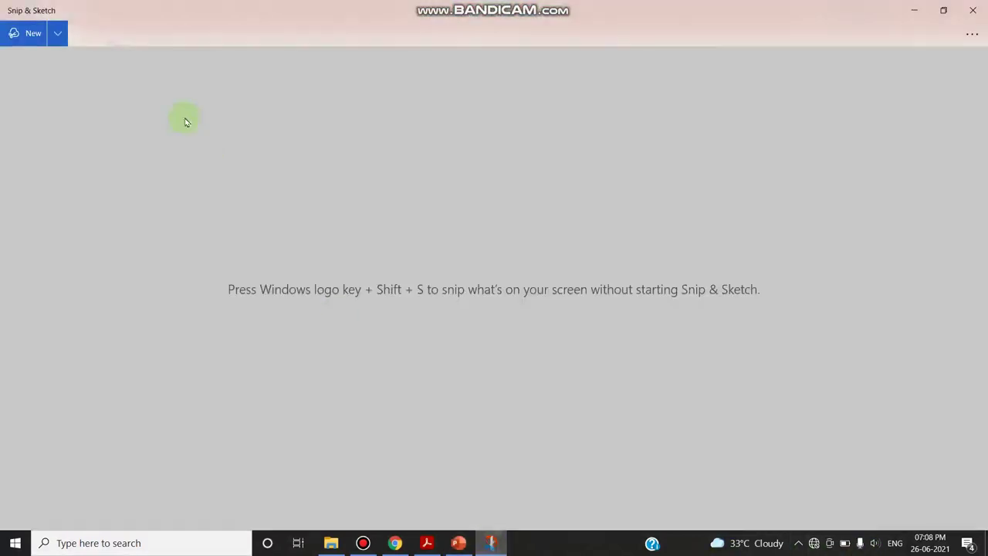
left_click(62, 37)
left_click(49, 62)
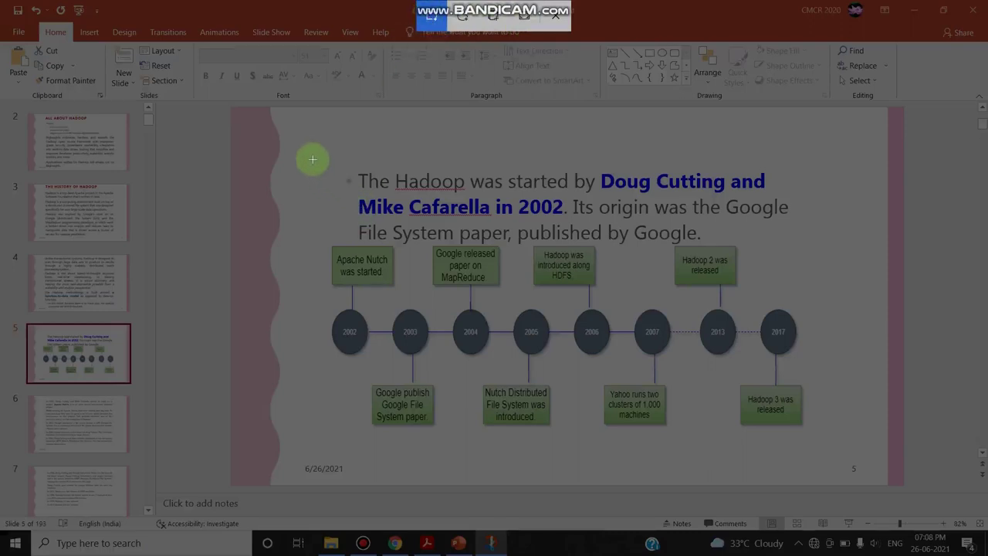
left_click_drag(312, 159, 830, 459)
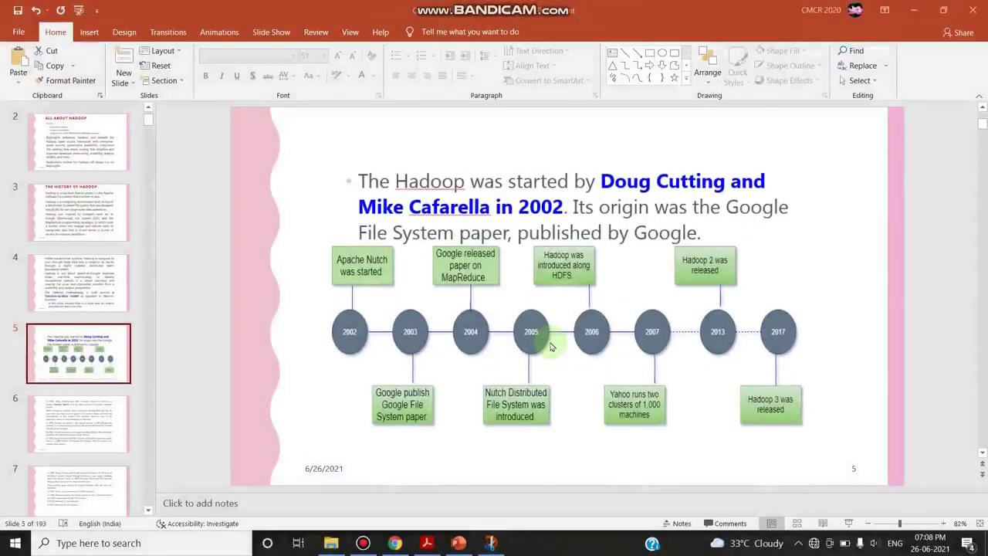
left_click(499, 543)
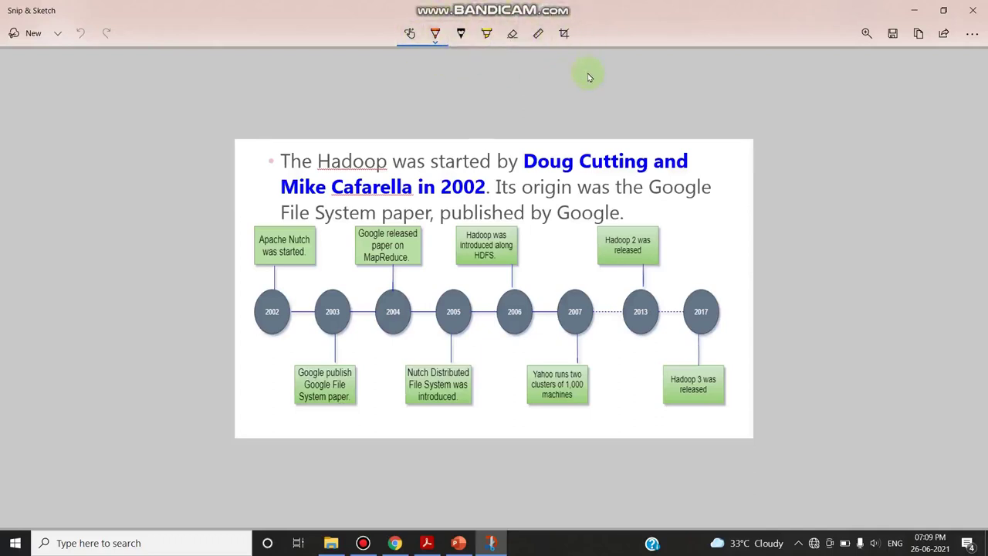
- Underline the bold blue text on both lines of the snip with the ballpoint pen in dark red
left_click(436, 35)
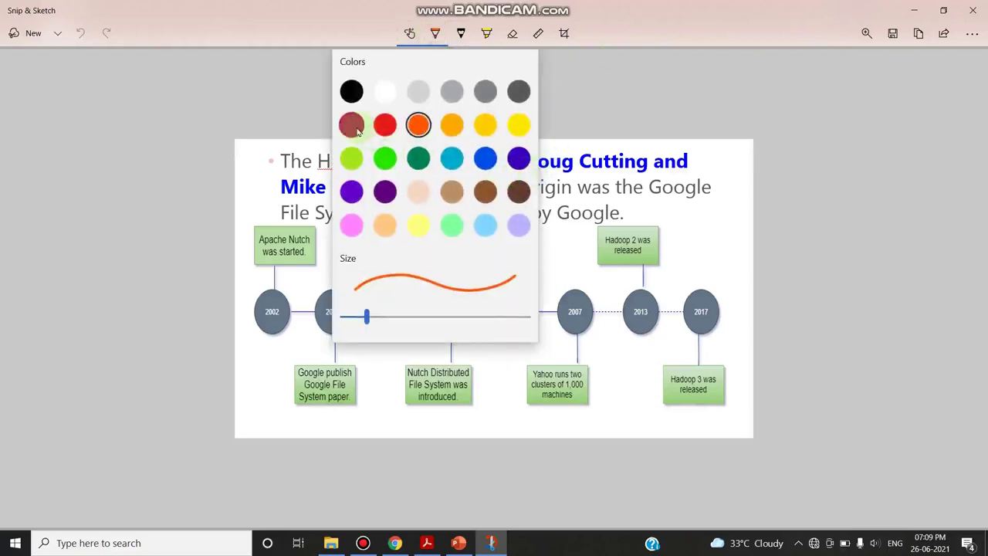
left_click(352, 125)
left_click_drag(521, 174, 688, 173)
left_click_drag(284, 200, 490, 198)
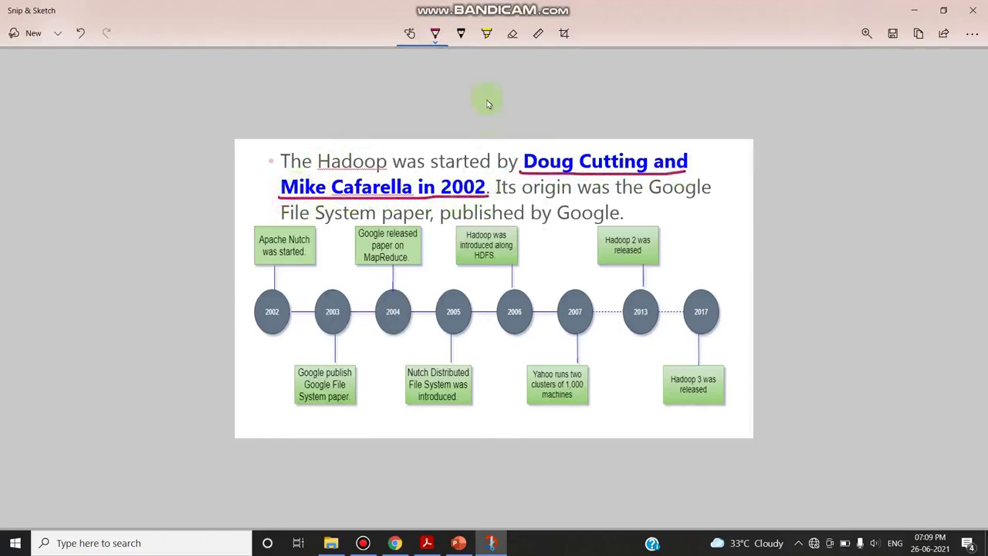
- Highlight the word "Google." in yellow and erase the stray highlighter mark over the Yahoo box
left_click(489, 34)
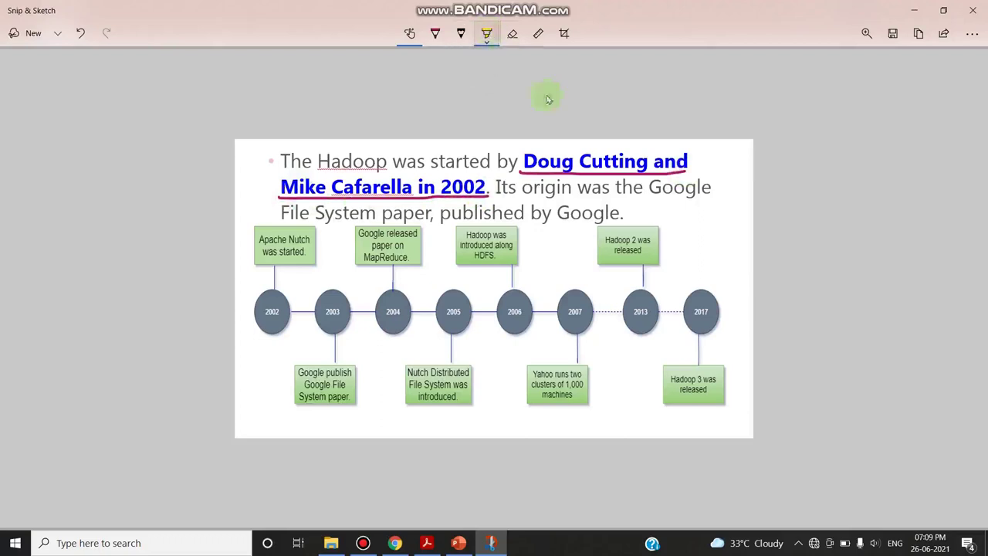
mouse_move(557, 213)
left_mouse_down()
mouse_move(610, 217)
mouse_move(550, 217)
mouse_move(607, 212)
left_mouse_up()
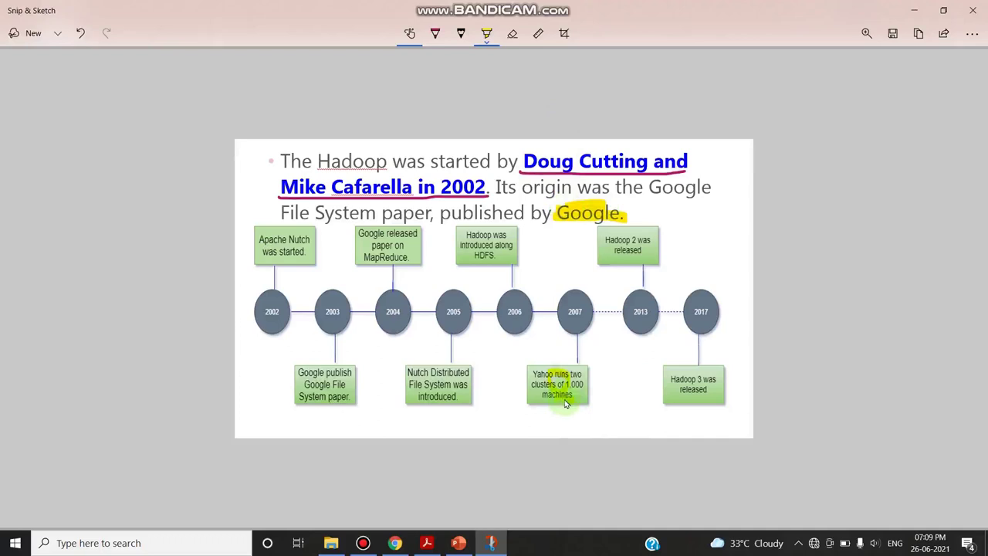
left_click(513, 35)
left_click_drag(554, 386, 559, 399)
- Place the ruler horizontally below the timeline and draw a straight dark red pen line along its upper edge across the snip
left_click(538, 33)
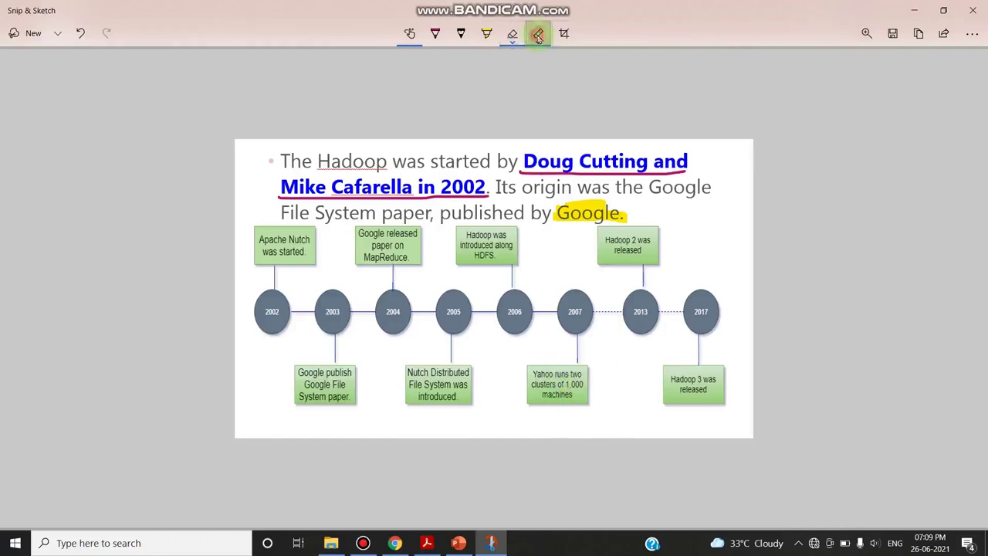
left_click_drag(595, 324, 618, 458)
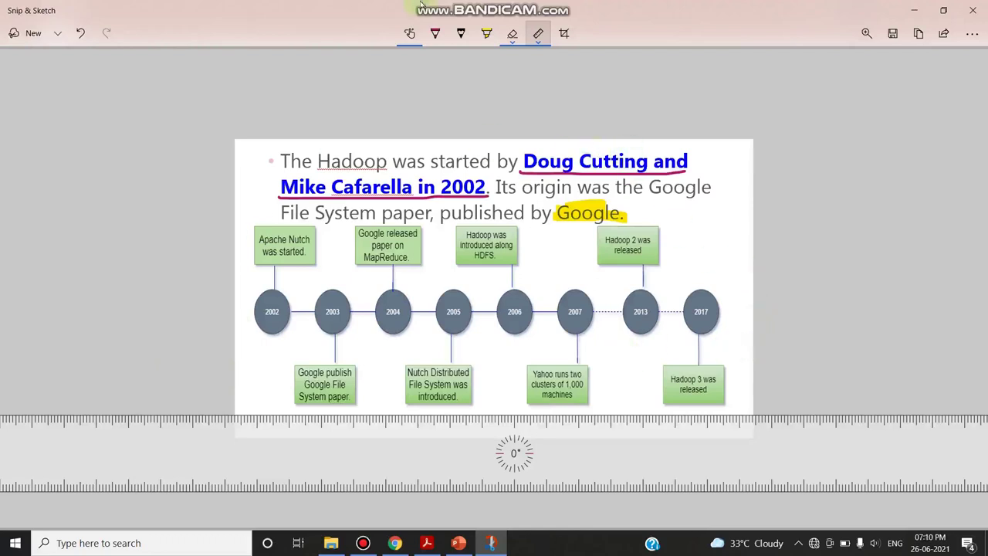
left_click(437, 37)
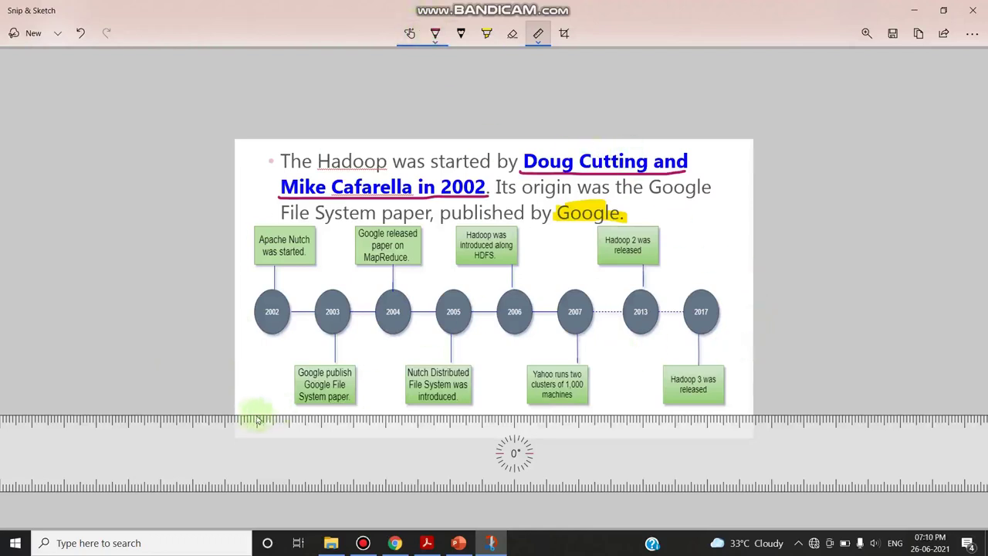
mouse_move(254, 412)
left_mouse_down()
mouse_move(239, 414)
mouse_move(751, 433)
left_mouse_up()
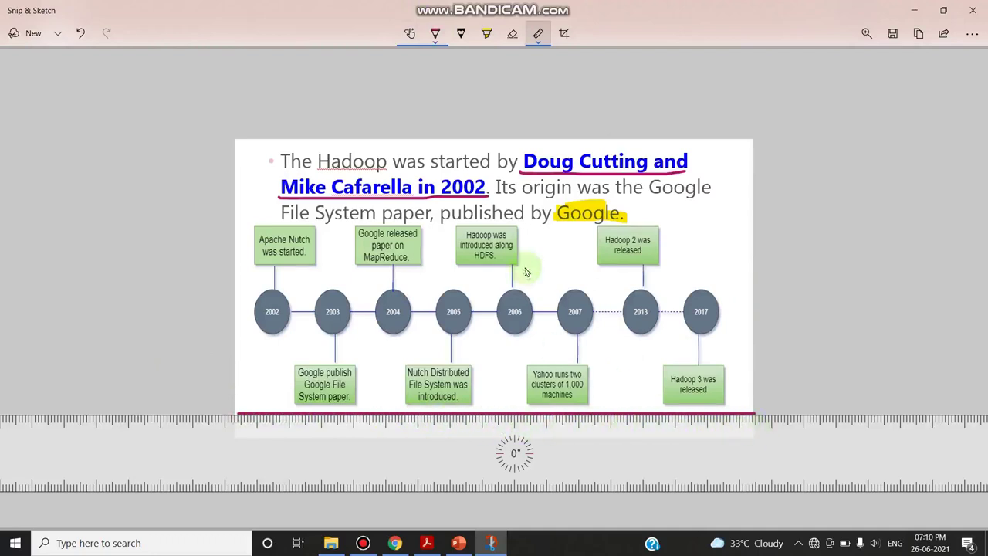
- Crop the snip slightly on all sides, ending just below the straight red line, and apply the crop
left_click(564, 33)
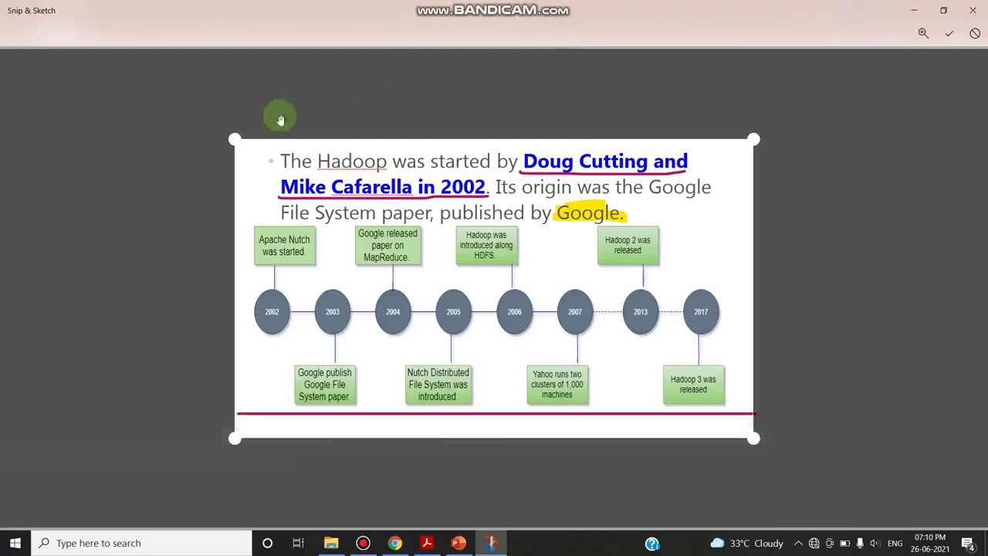
left_click_drag(234, 139, 238, 143)
left_click_drag(754, 439, 748, 420)
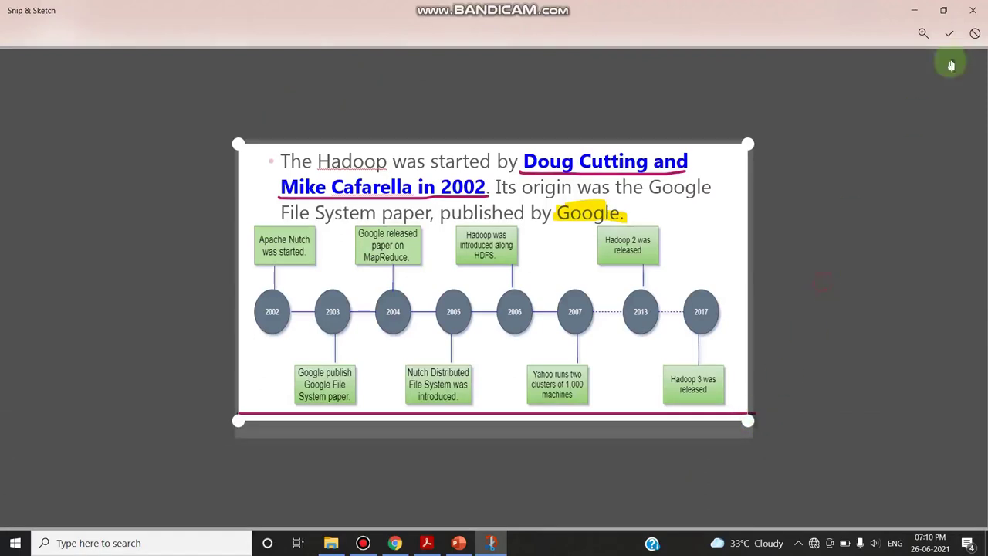
left_click(949, 39)
left_click(950, 39)
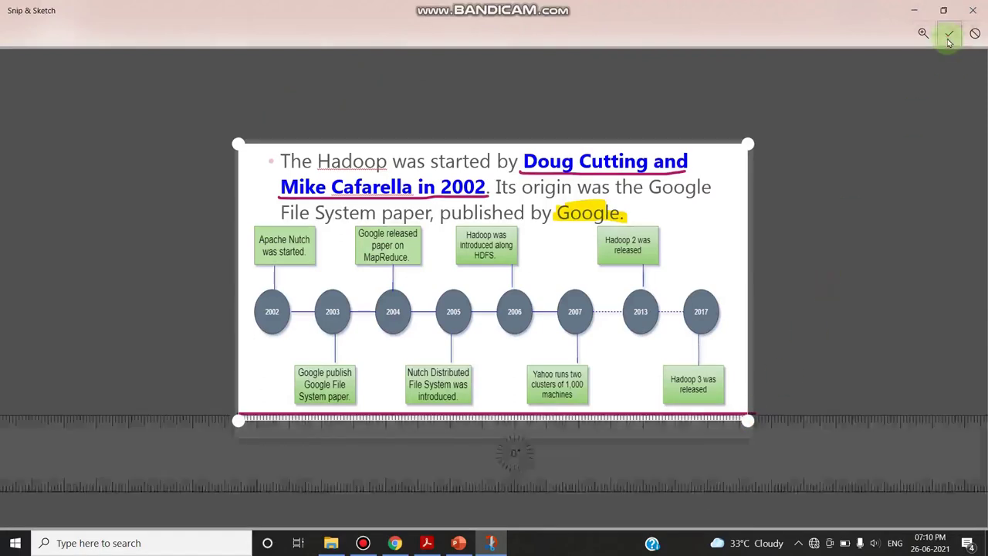
left_click(787, 273)
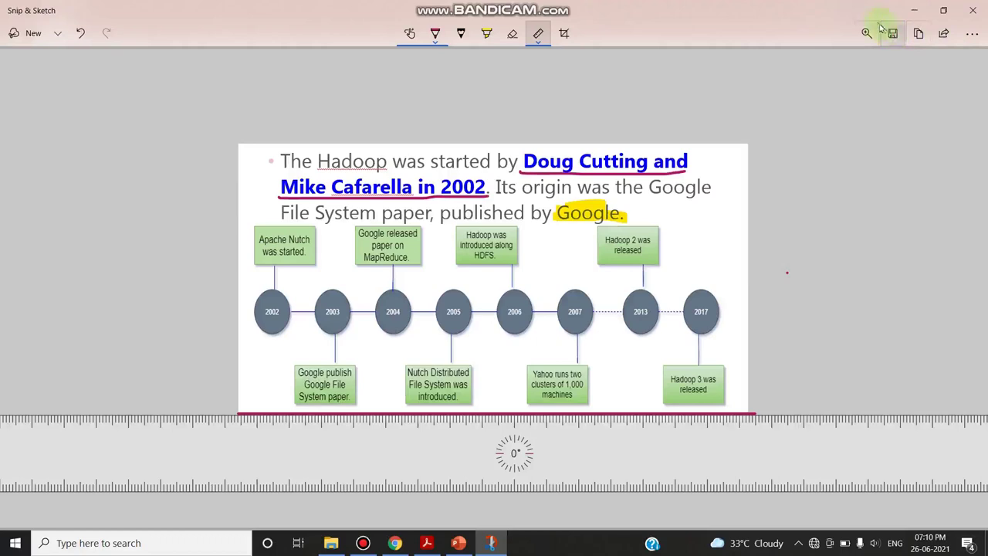
left_click(896, 40)
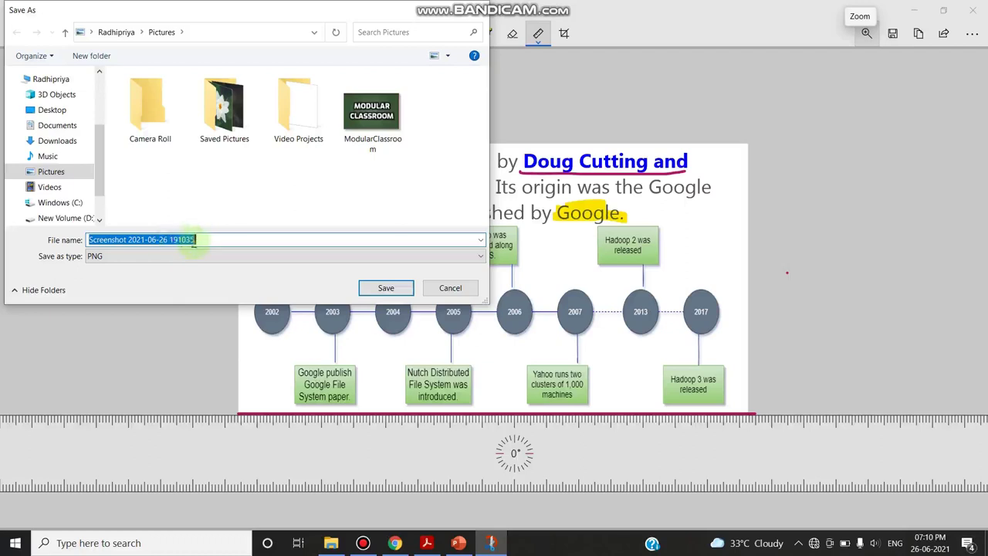
left_click(380, 289)
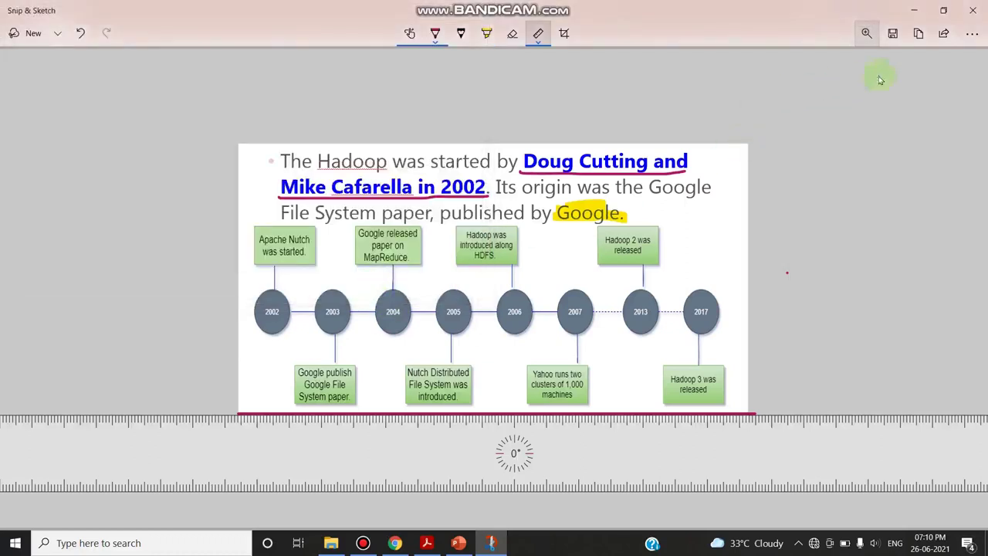
left_click(920, 34)
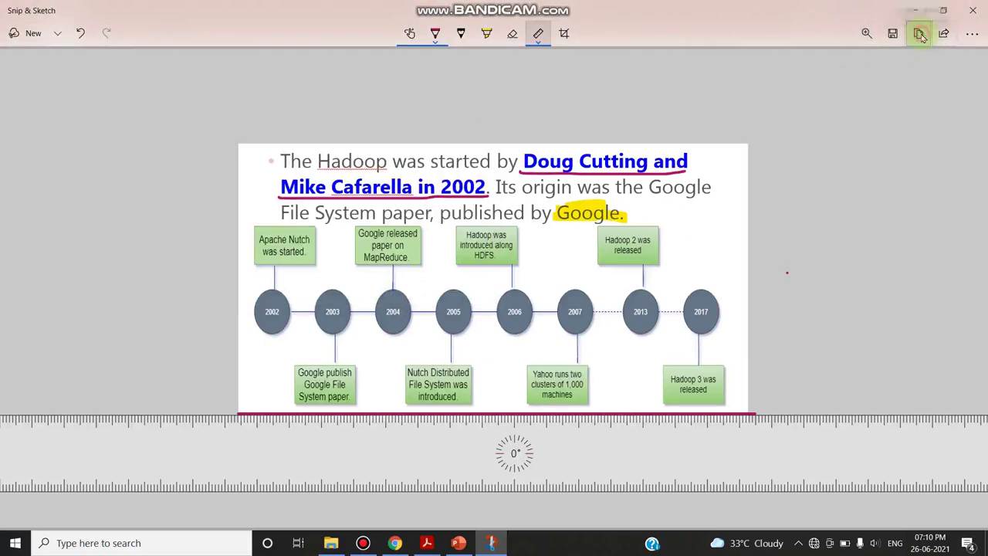
- Switch to PowerPoint and insert a new slide with the Blank layout after slide 5
left_click(458, 543)
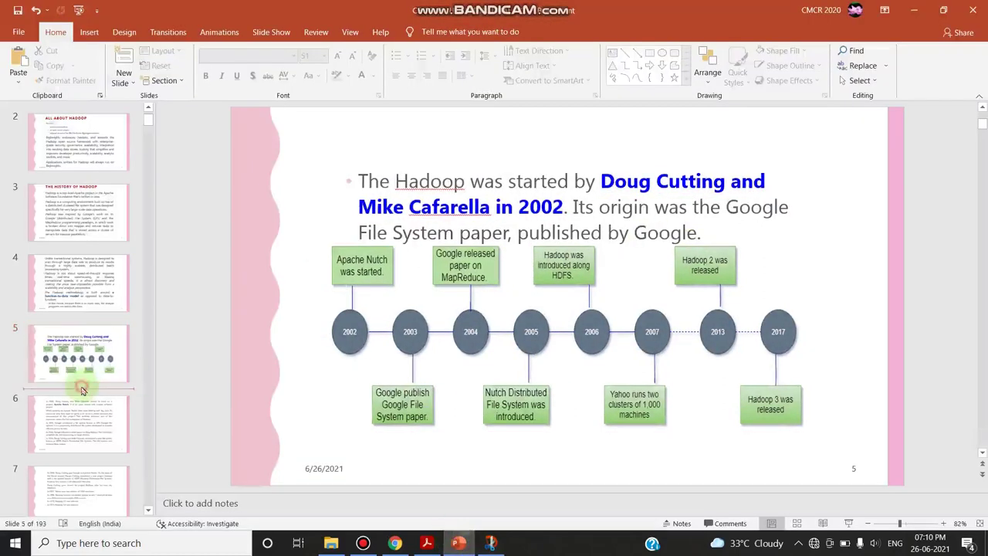
left_click(123, 61)
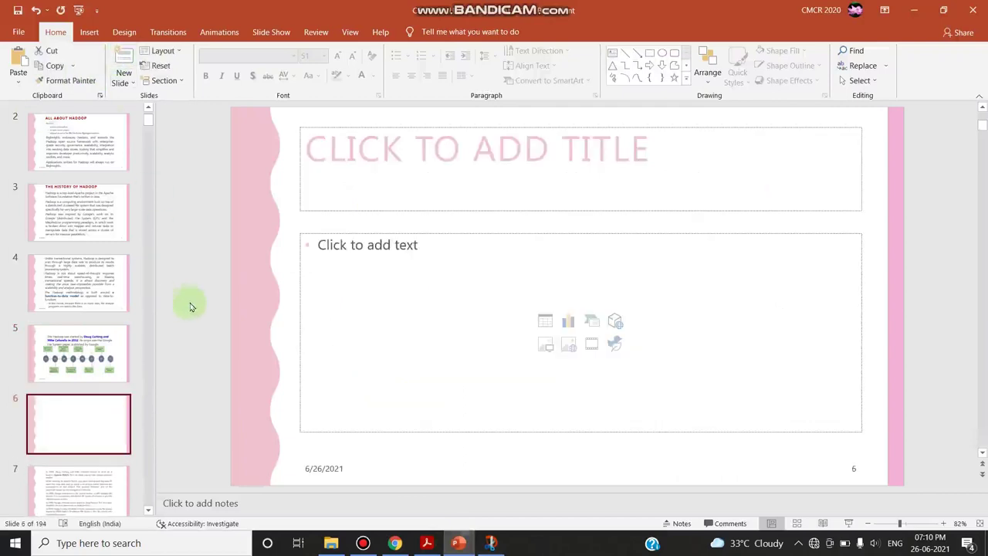
left_click(160, 51)
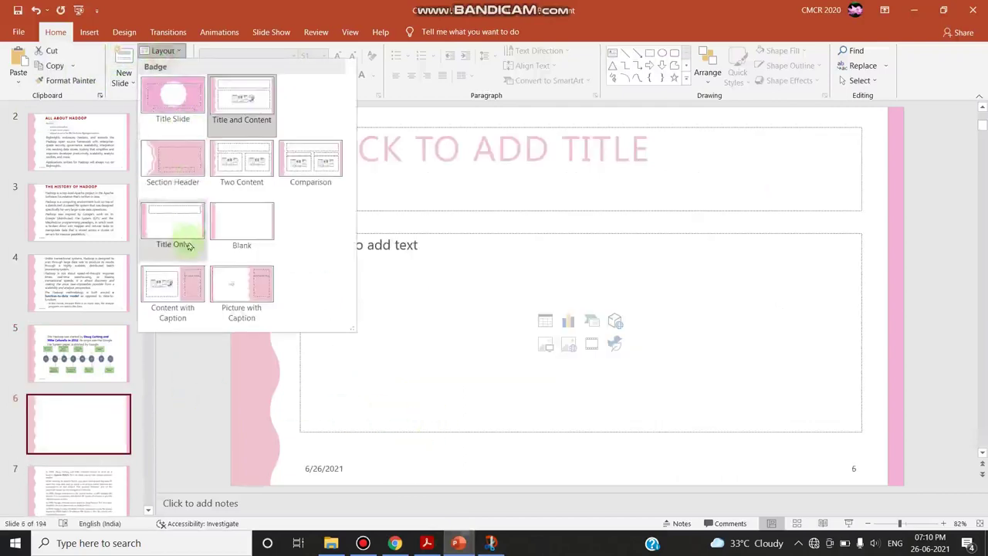
left_click(239, 220)
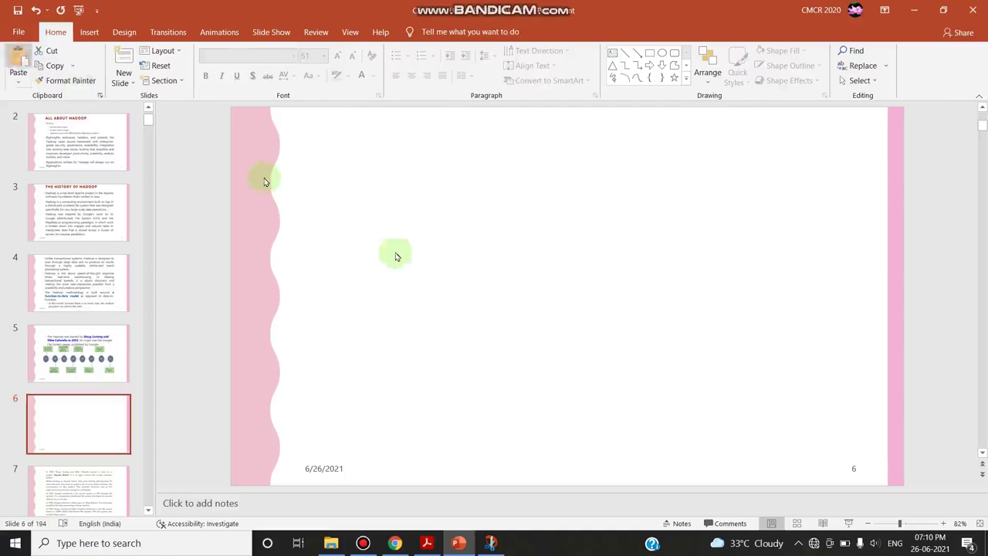
- Paste the copied snip onto the blank slide 6 and compare it with slide 5
key("ctrl+v")
left_click(717, 422)
scroll(717, 423, "up", 1)
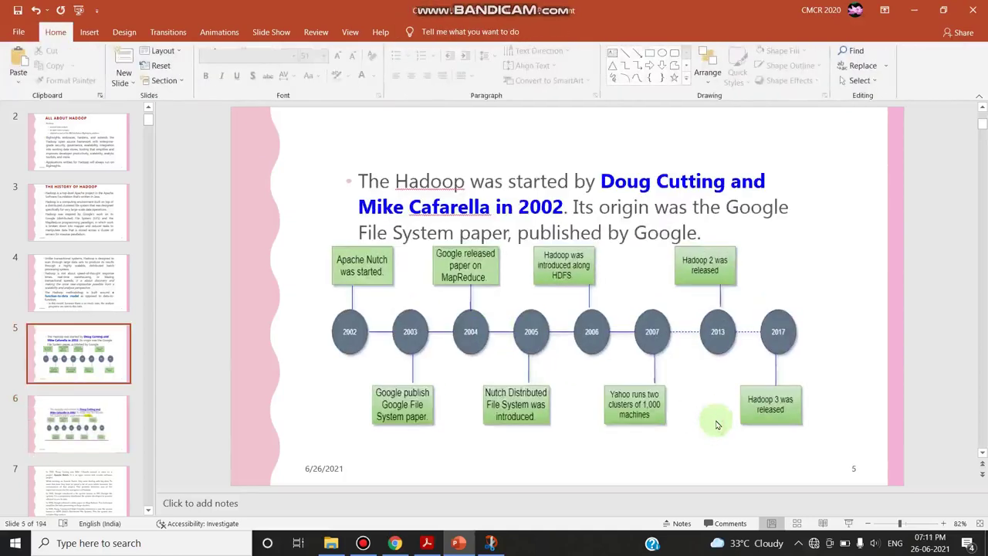
scroll(640, 195, "down", 1)
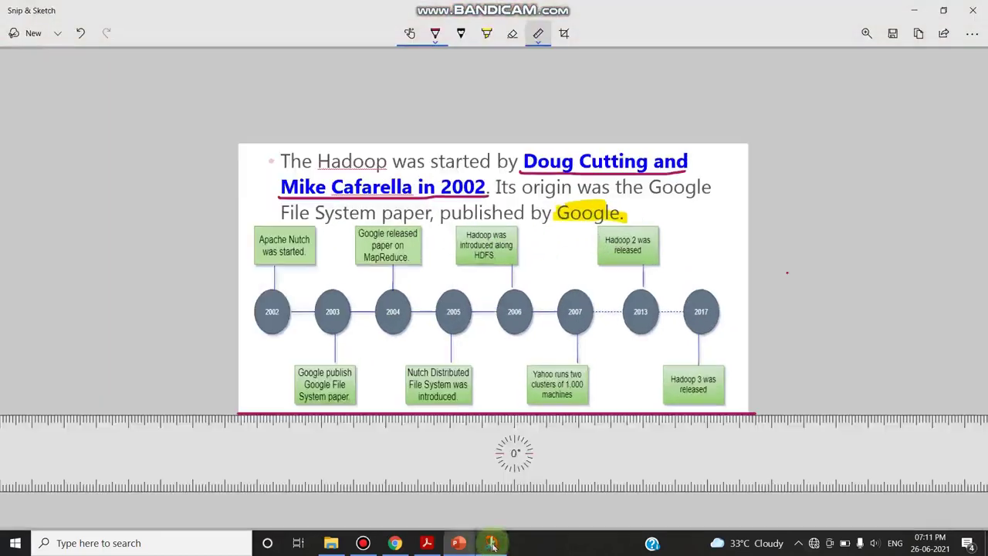
- Return to Snip & Sketch, review the sharing options for the snip, and dismiss them
left_click(488, 544)
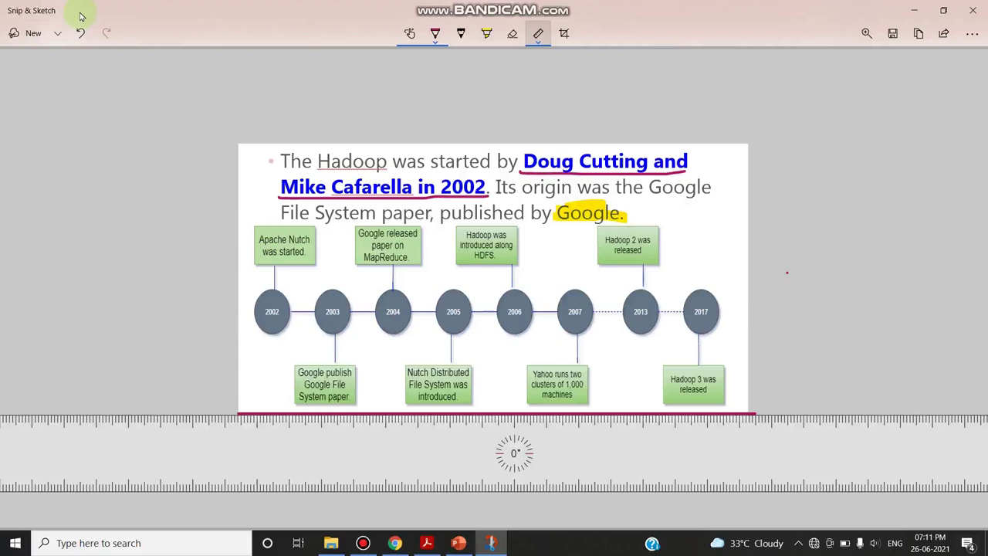
mouse_move(454, 546)
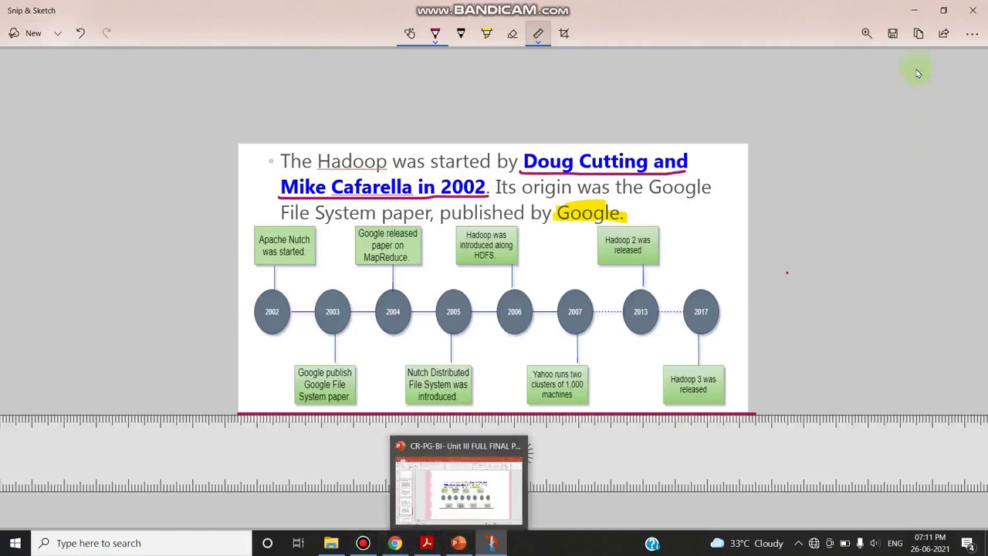
left_click(944, 33)
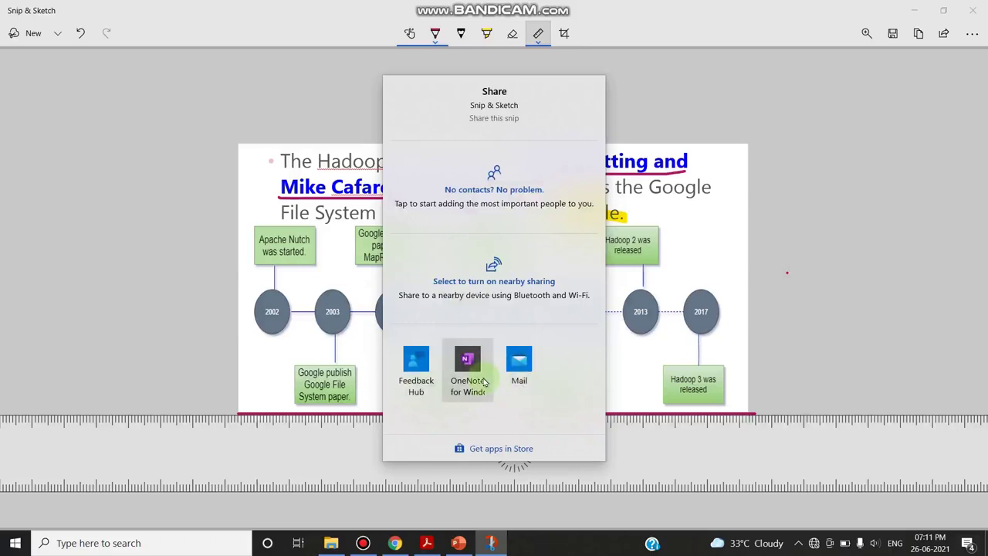
left_click(853, 296)
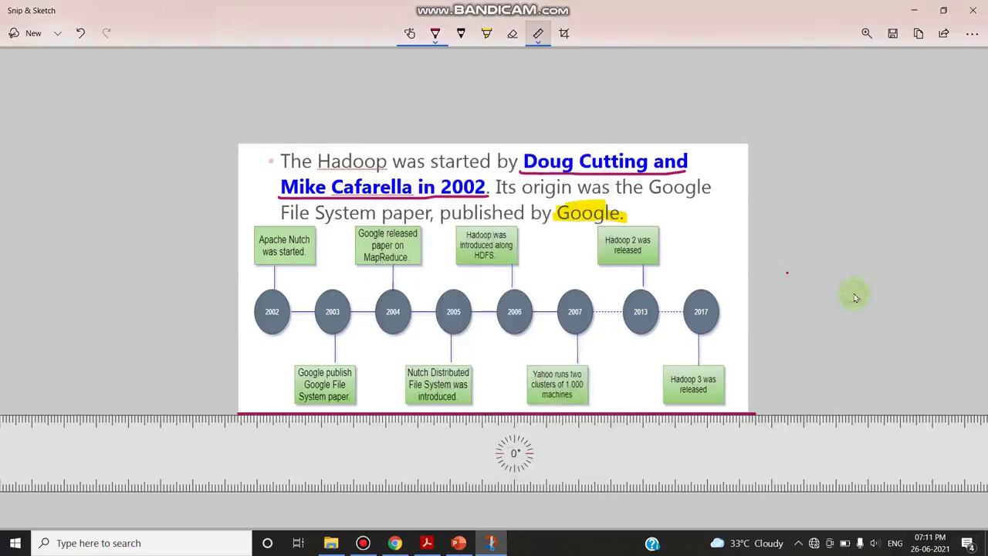
- Open the ModularClassroom image from the Pictures folder in Snip & Sketch
left_click(969, 37)
left_click(909, 61)
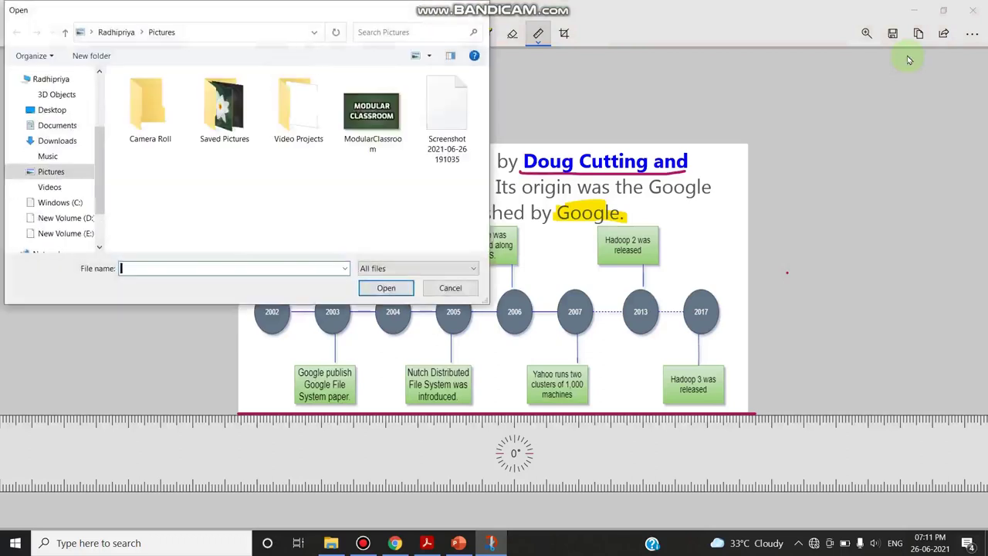
left_click(372, 116)
left_click(390, 287)
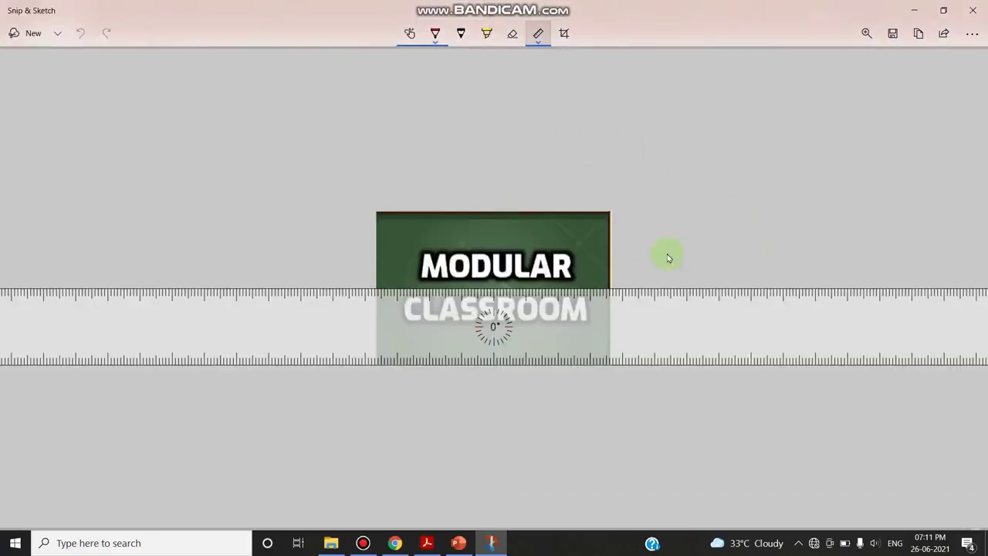
- Move the ruler below the image and draw a freehand pen frame around the "MODULAR CLASSROOM" text
left_click_drag(644, 311, 656, 410)
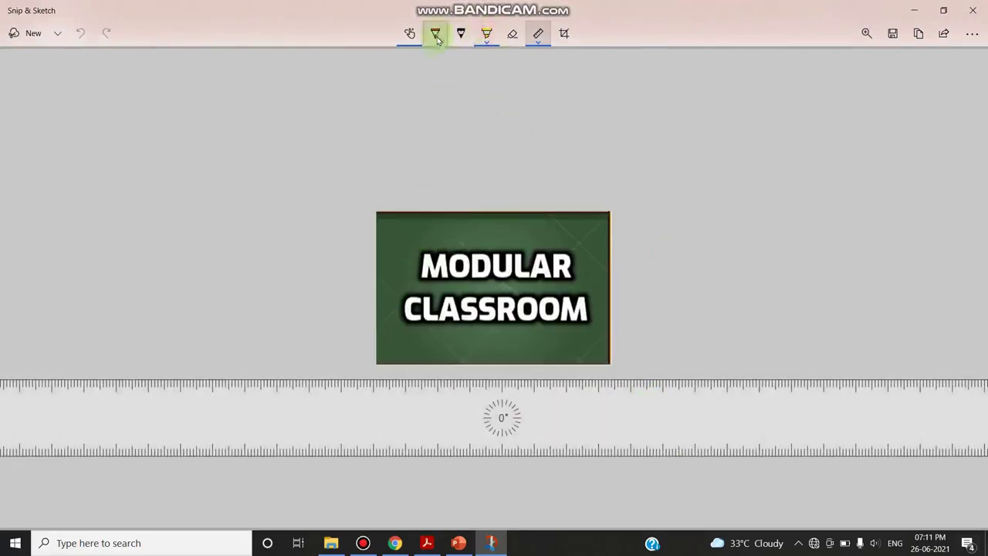
mouse_move(389, 351)
left_mouse_down()
mouse_move(571, 342)
mouse_move(587, 242)
mouse_move(533, 232)
mouse_move(388, 234)
mouse_move(412, 229)
left_mouse_up()
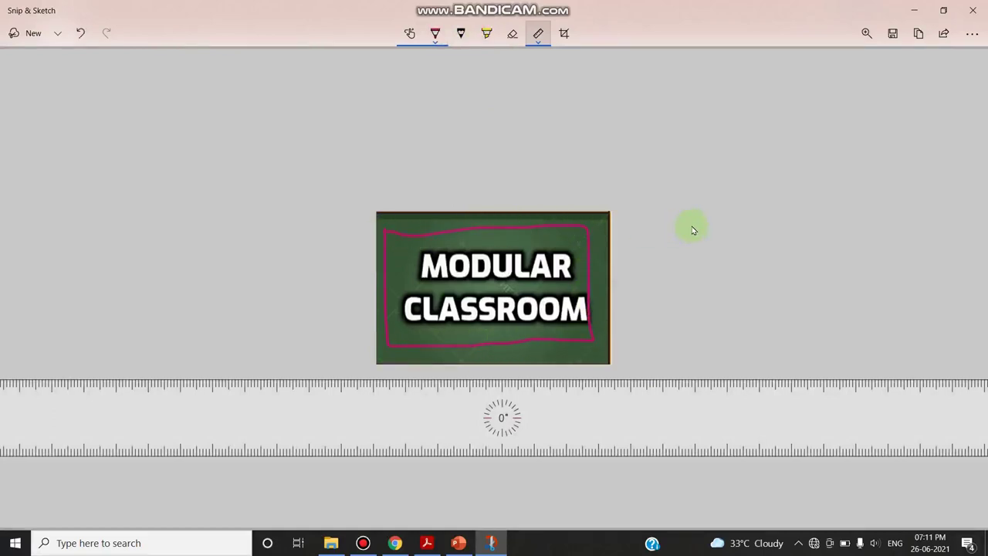